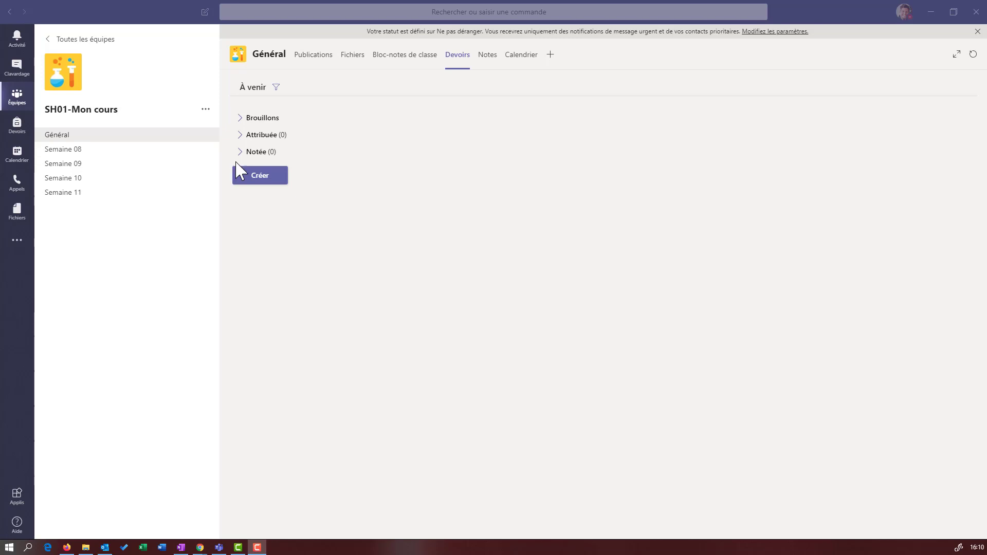
Step: Create a new assignment for SH01-Mon cours and go through its title, category and instructions fields
{"action": "left_click", "coordinate": [256, 175]}
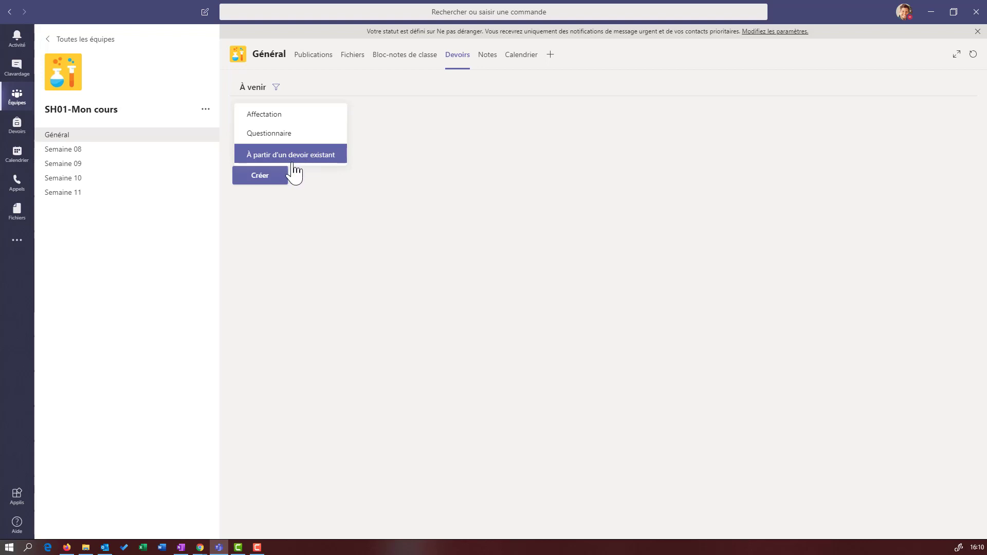
{"action": "left_click", "coordinate": [264, 114]}
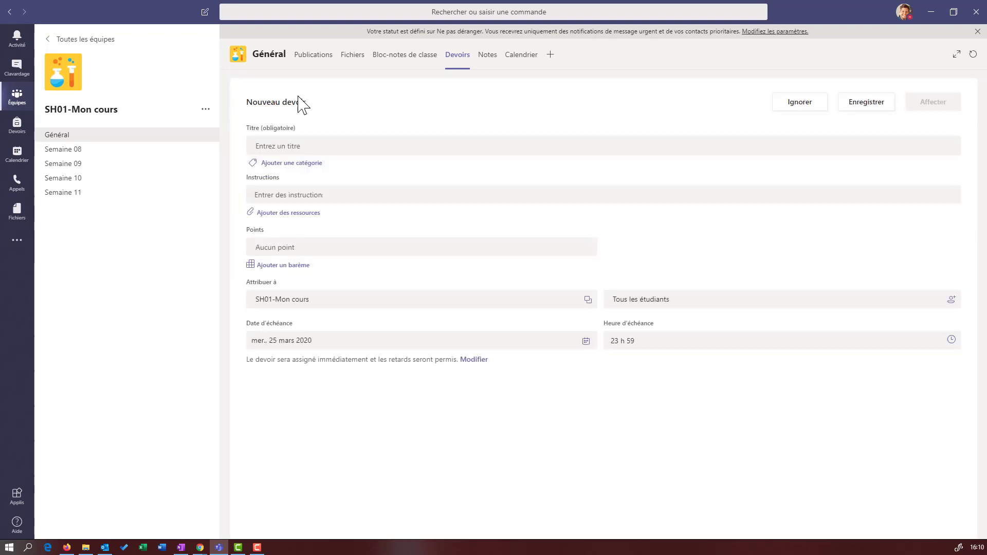
{"action": "left_click", "coordinate": [264, 148]}
{"action": "left_click", "coordinate": [289, 165]}
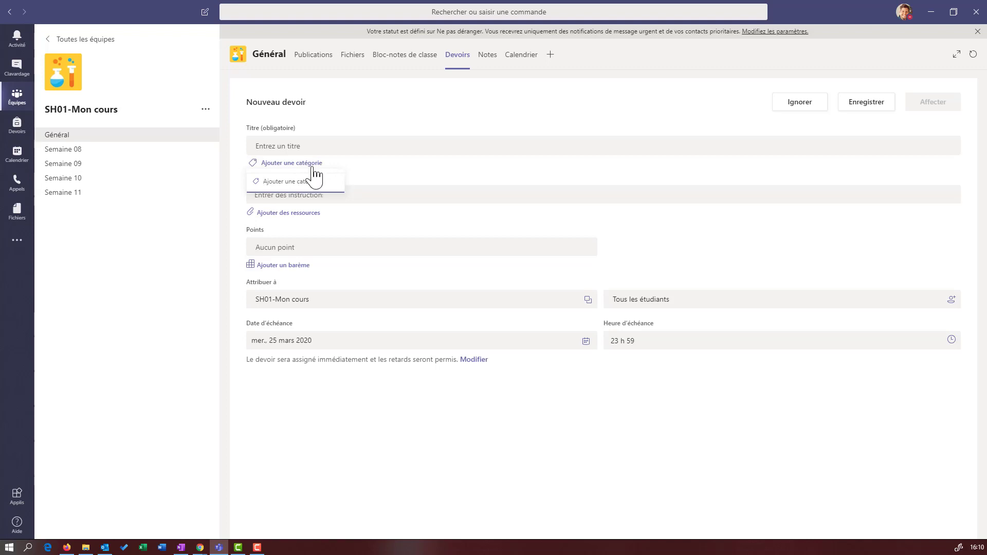
{"action": "left_click", "coordinate": [362, 167]}
{"action": "left_click", "coordinate": [281, 195]}
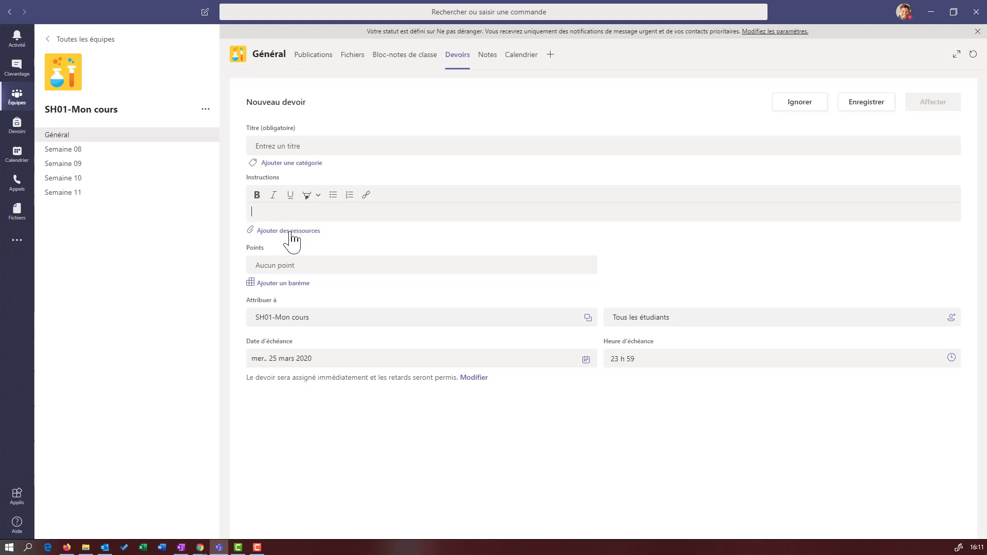
Step: Set the new assignment's points to 100 and view the other classes it can be assigned to
{"action": "left_click", "coordinate": [275, 265]}
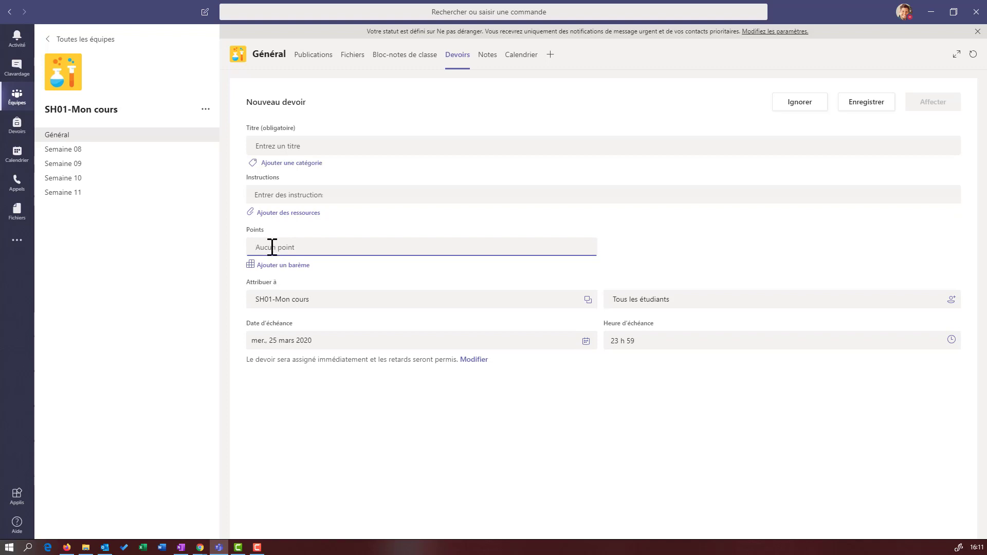
{"action": "type", "text": "100"}
{"action": "left_click", "coordinate": [587, 299]}
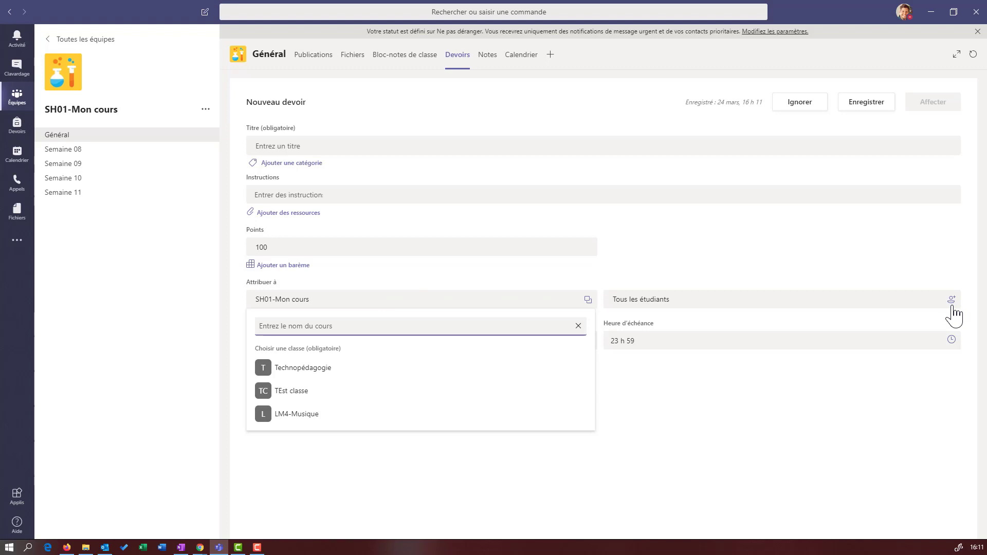
{"action": "left_click", "coordinate": [619, 282]}
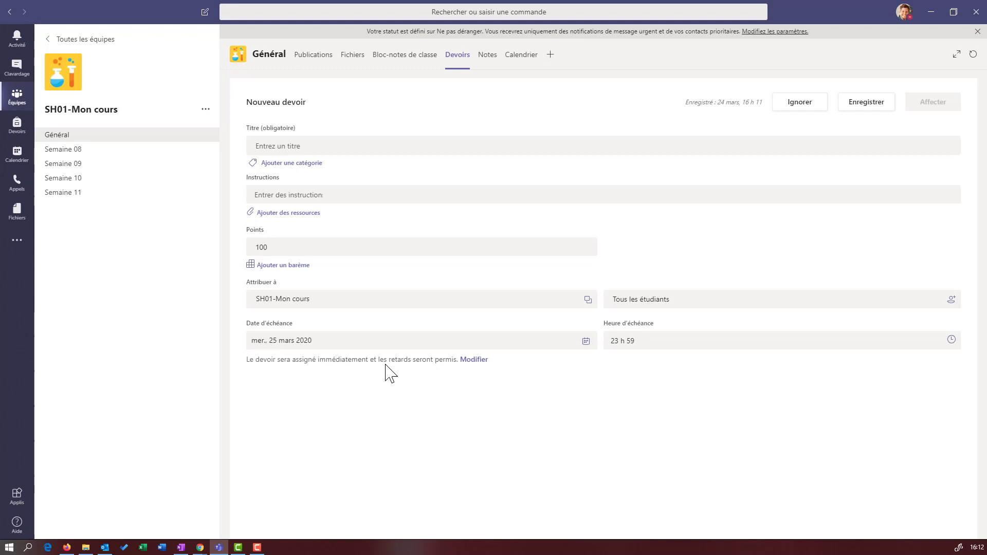
Step: Try out a closing date in the assignment's due date settings and switch it back off
{"action": "left_click", "coordinate": [472, 361]}
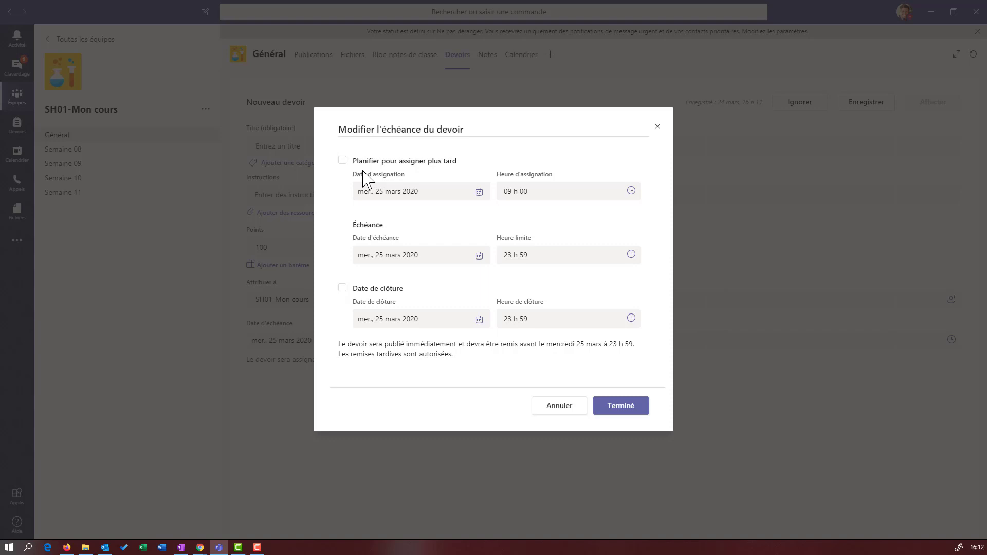
{"action": "left_click", "coordinate": [342, 291]}
{"action": "left_click_drag", "start_coordinate": [478, 360], "coordinate": [338, 355]}
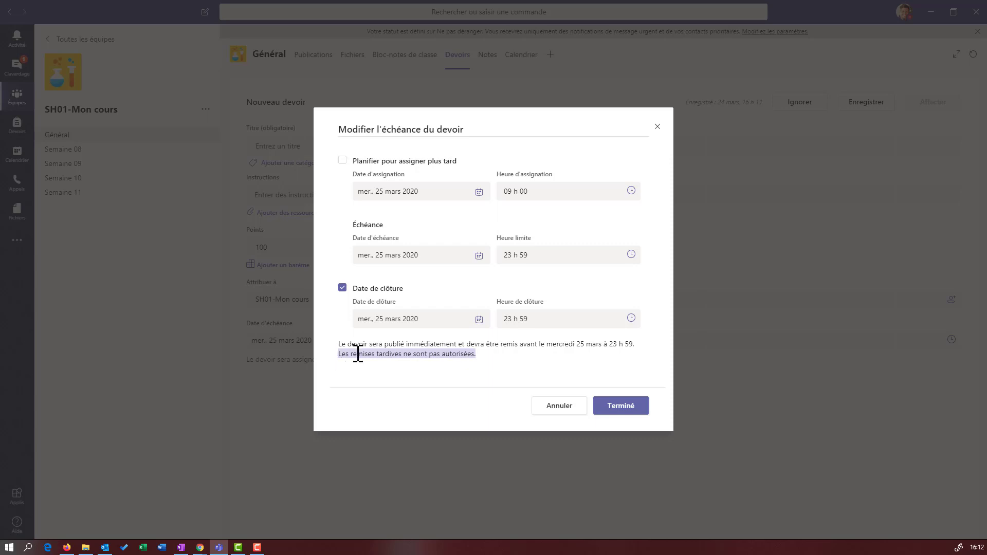
{"action": "left_click", "coordinate": [343, 287]}
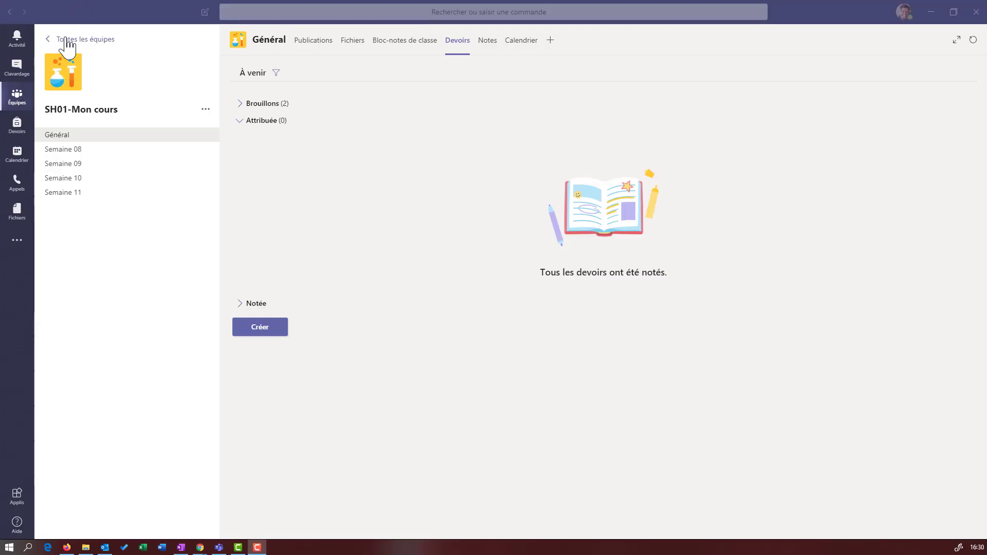
Step: Discard the untitled draft assignment "Devoir sans titre" from the drafts
{"action": "left_click", "coordinate": [264, 106]}
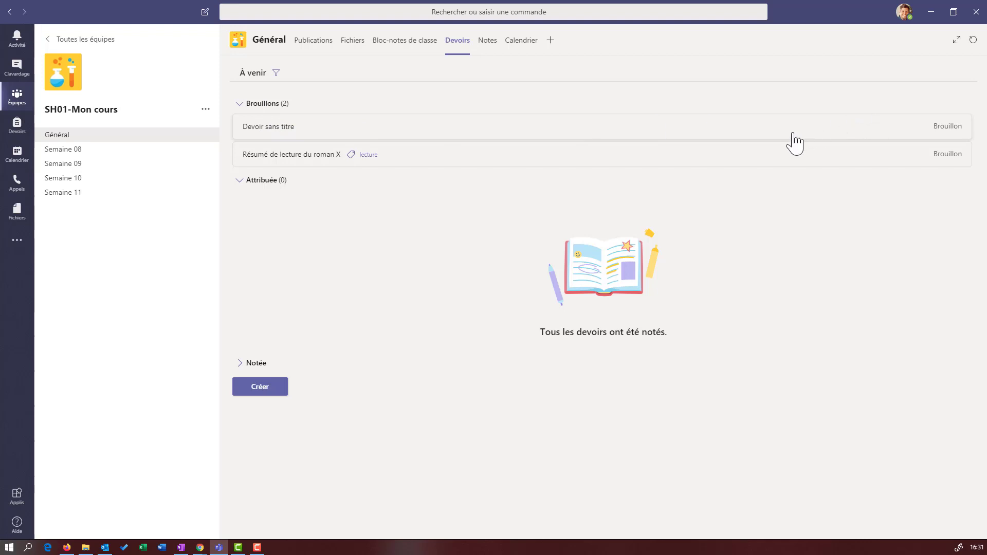
{"action": "left_click", "coordinate": [643, 134]}
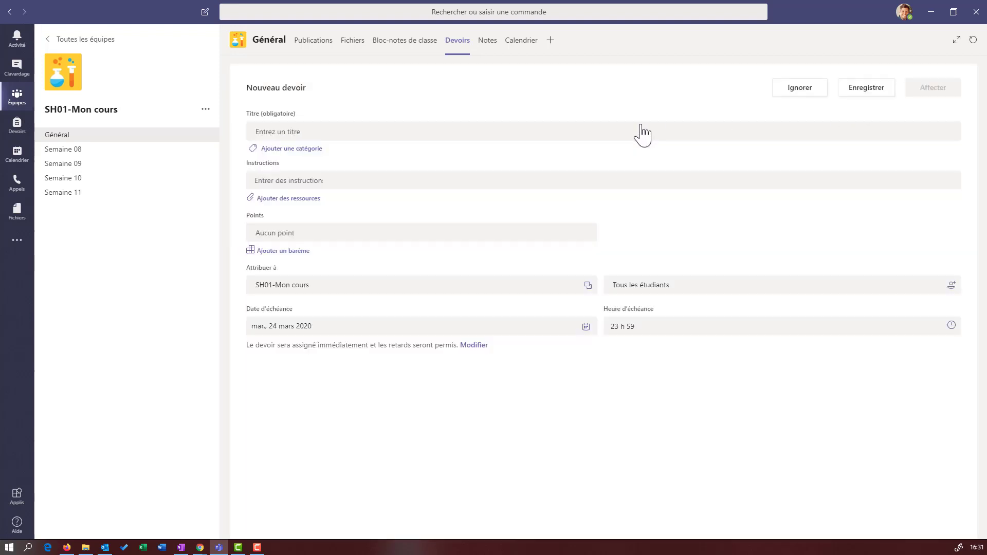
{"action": "left_click", "coordinate": [803, 90]}
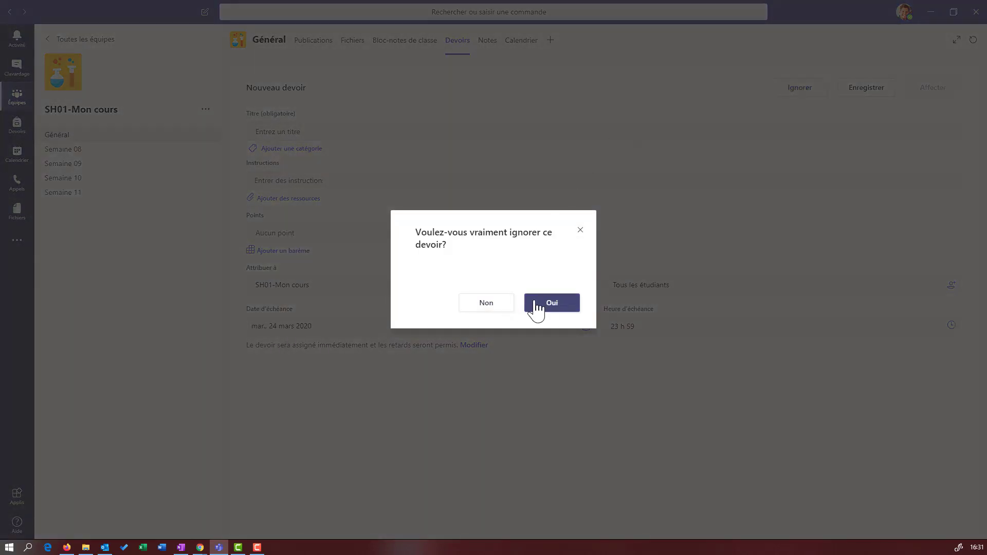
{"action": "left_click", "coordinate": [532, 309]}
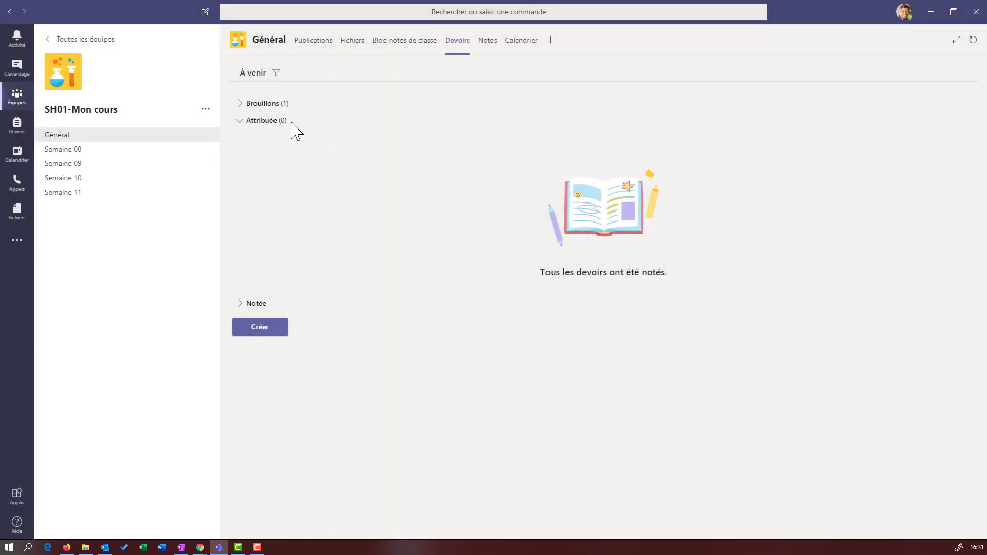
Step: Open the draft "Résumé de lecture du roman X" and attach Guide de lecture du roman.docx from the SH01-Mon cours team's Supports de cours folder
{"action": "left_click", "coordinate": [265, 103]}
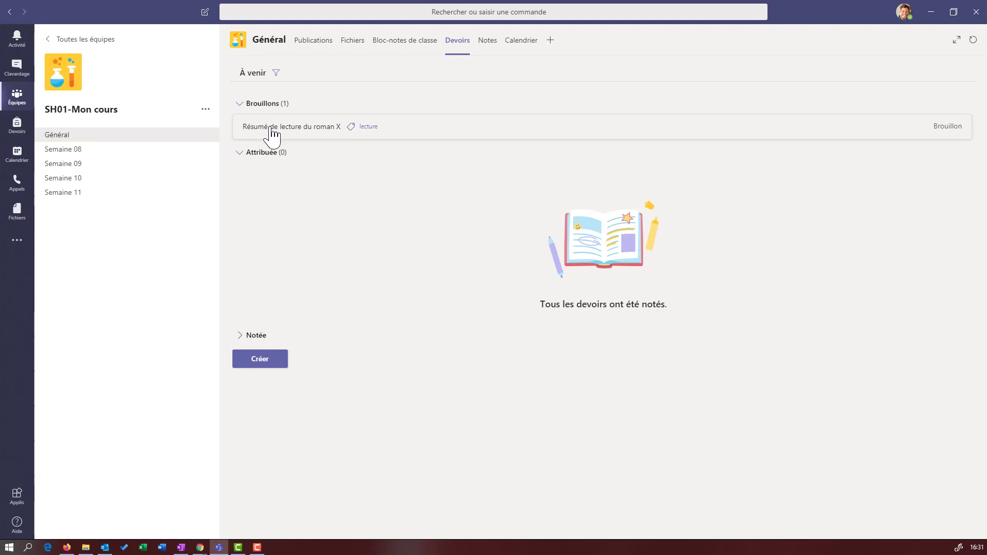
{"action": "left_click", "coordinate": [271, 131]}
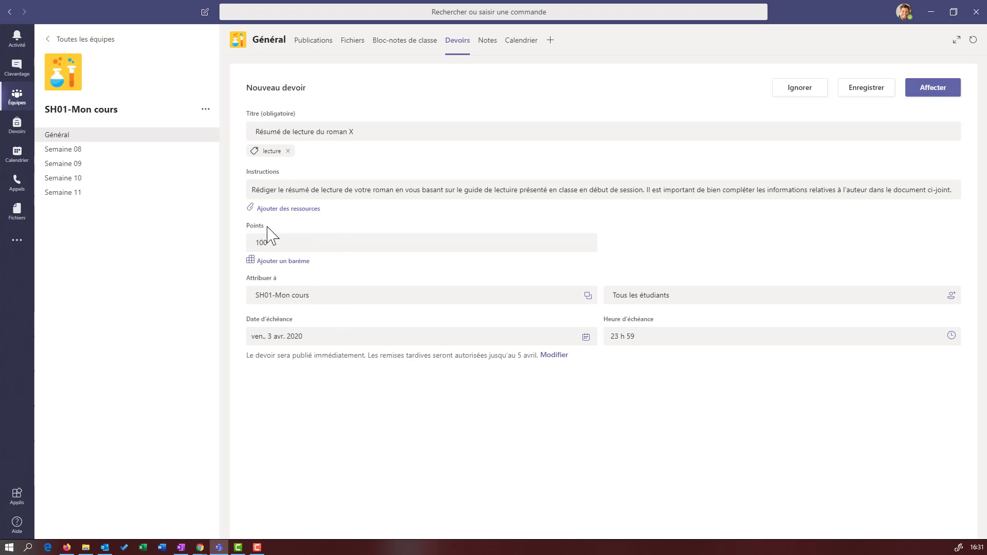
{"action": "left_click", "coordinate": [282, 208]}
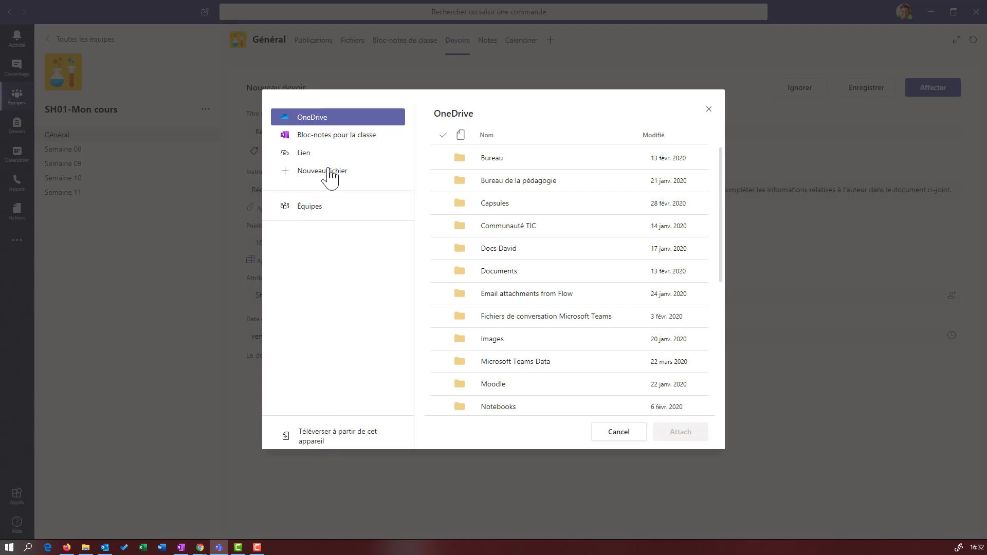
{"action": "left_click", "coordinate": [315, 213]}
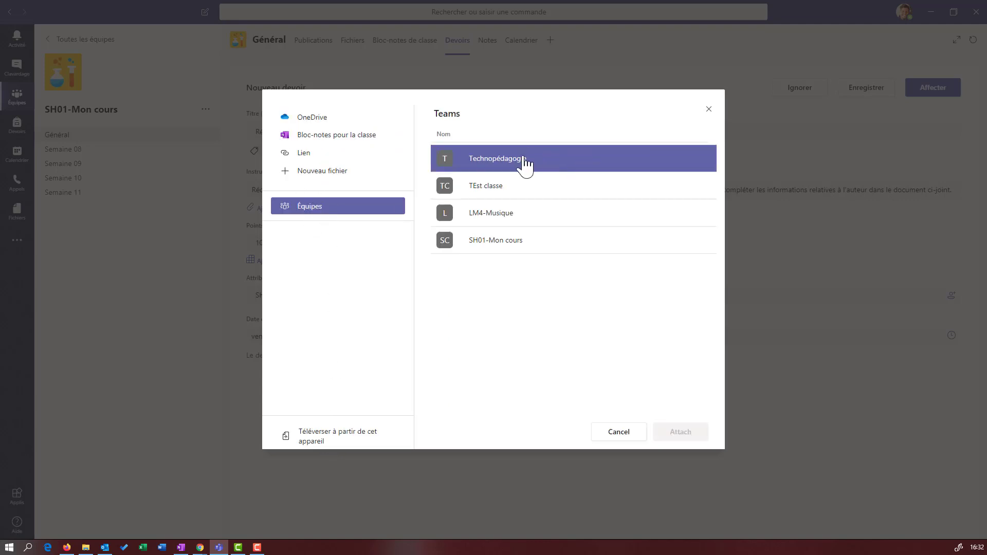
{"action": "left_click", "coordinate": [497, 242]}
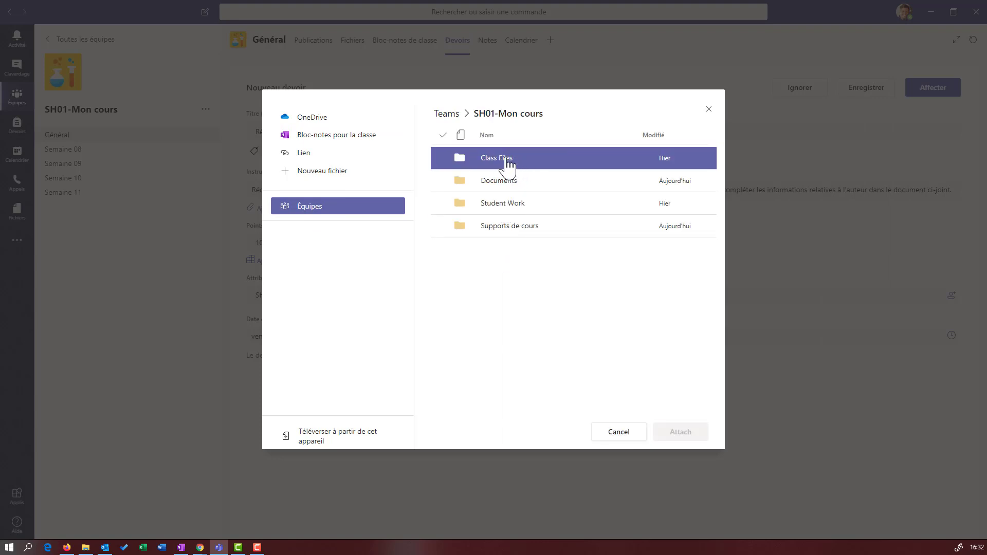
{"action": "left_click", "coordinate": [521, 236]}
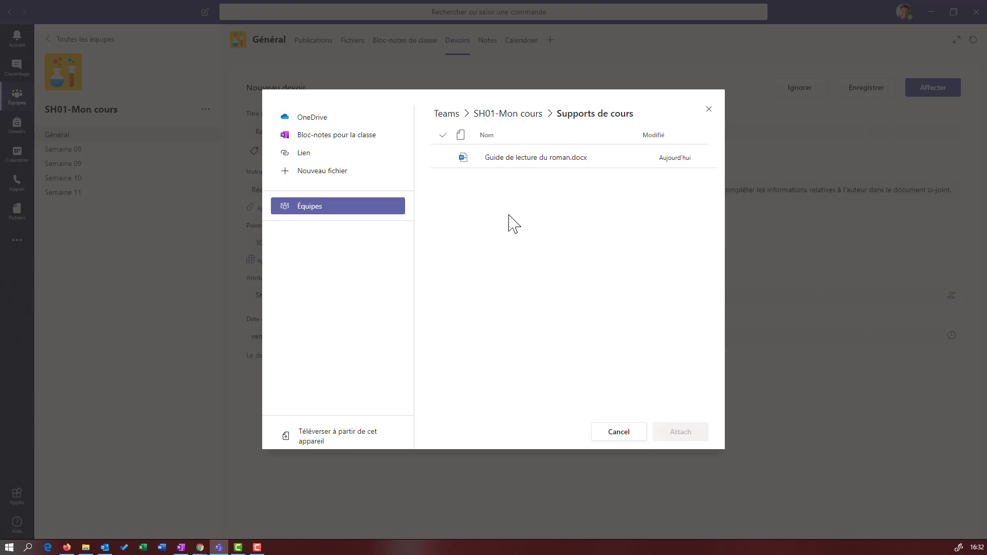
{"action": "left_click", "coordinate": [503, 163]}
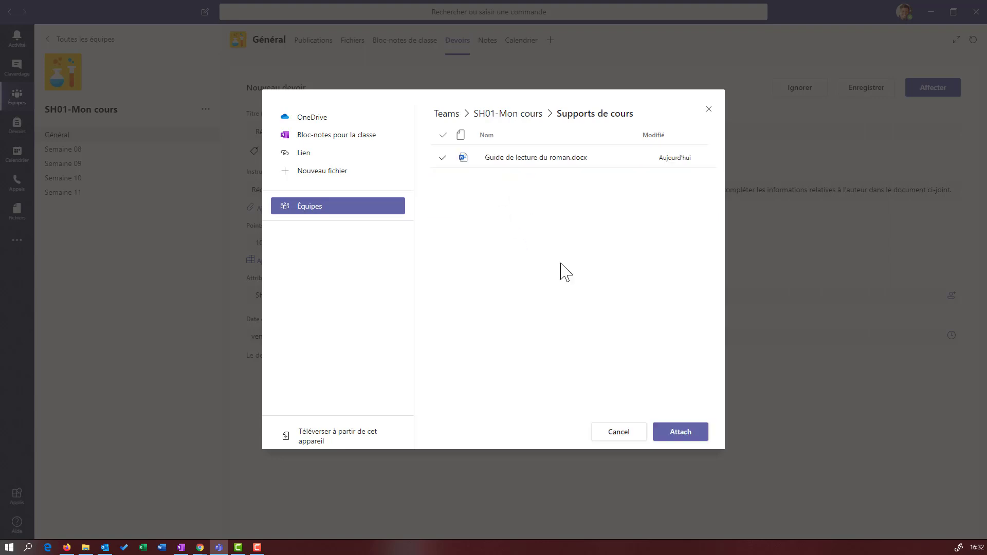
{"action": "left_click", "coordinate": [680, 432]}
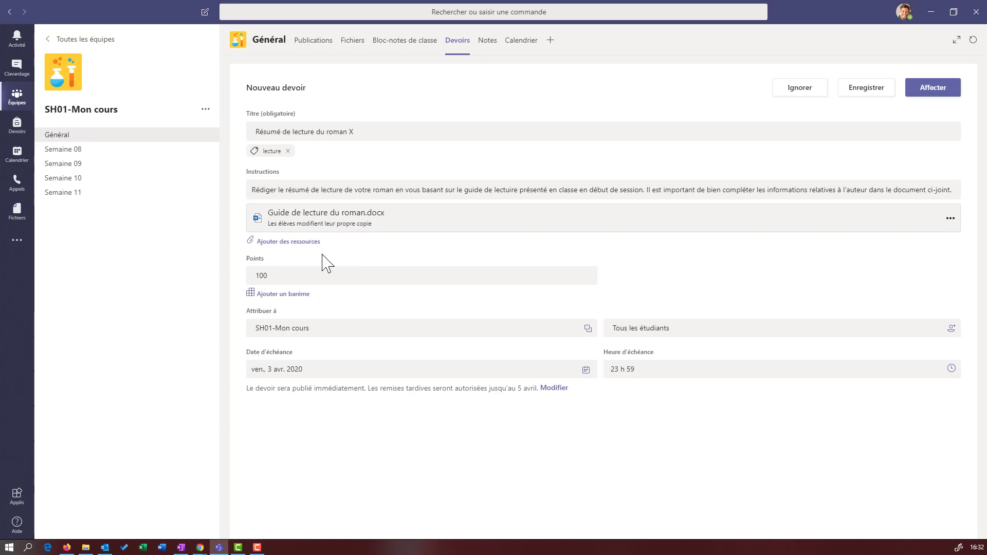
Step: Add a new Word document named "Mon résumé de lecture" to the assignment's resources
{"action": "left_click", "coordinate": [289, 242]}
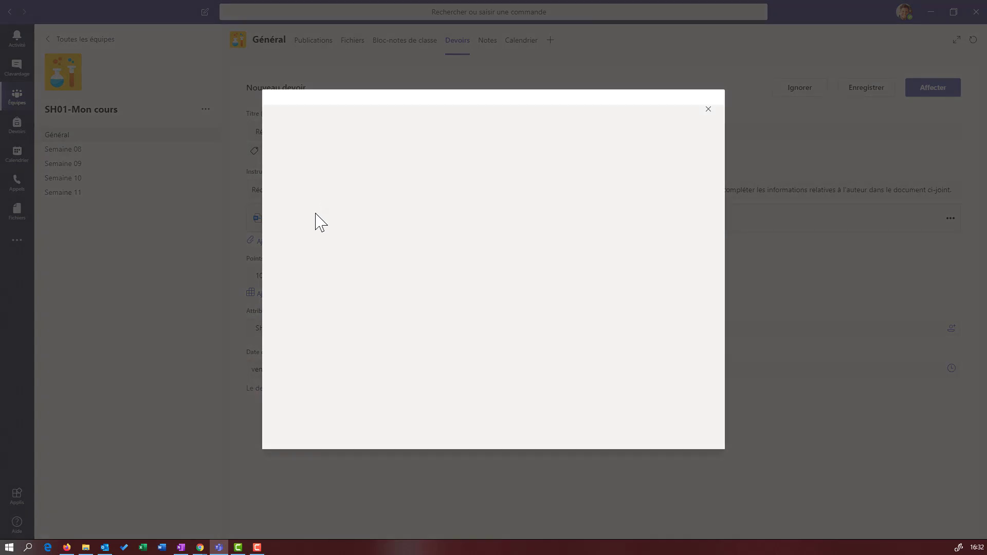
{"action": "left_click", "coordinate": [314, 172]}
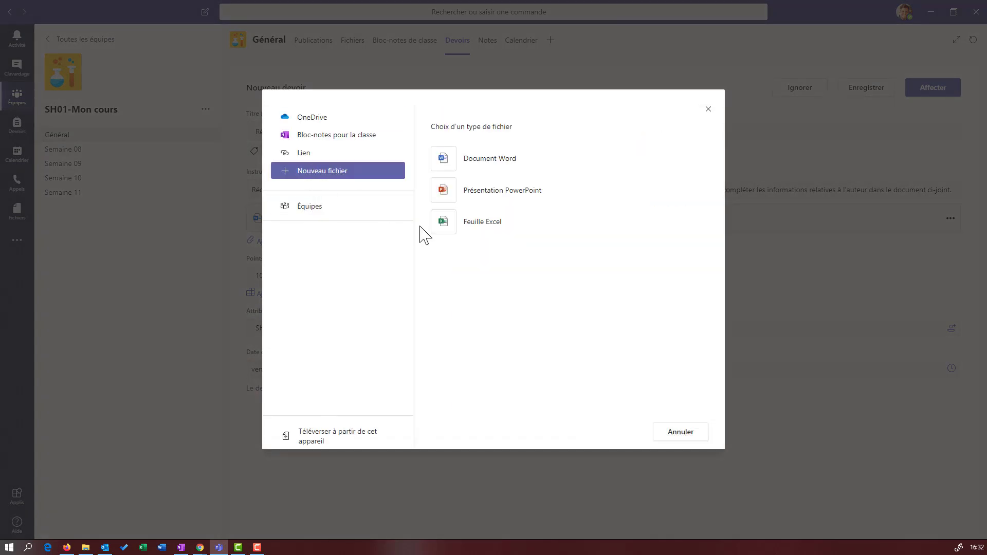
{"action": "left_click", "coordinate": [444, 164]}
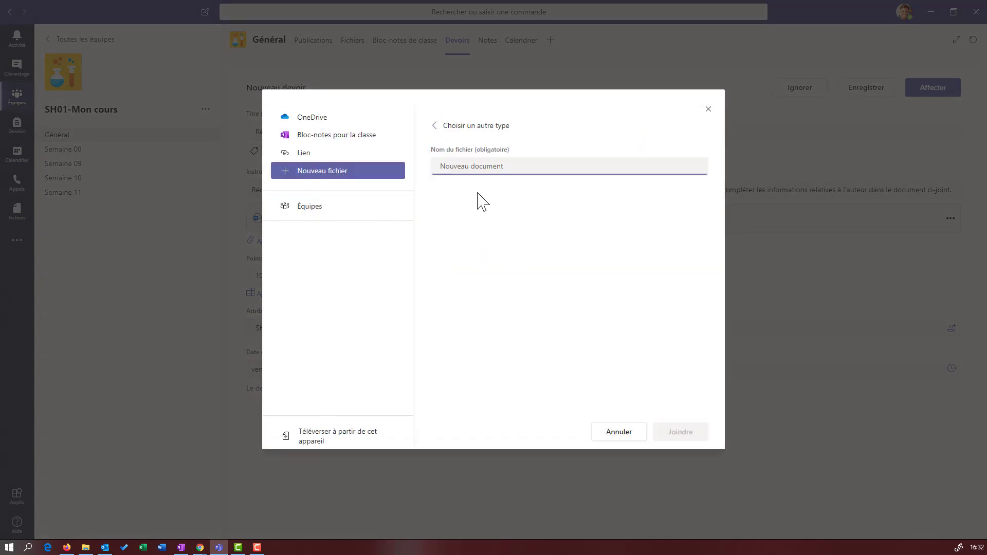
{"action": "type", "text": "Mon résumé de lecture"}
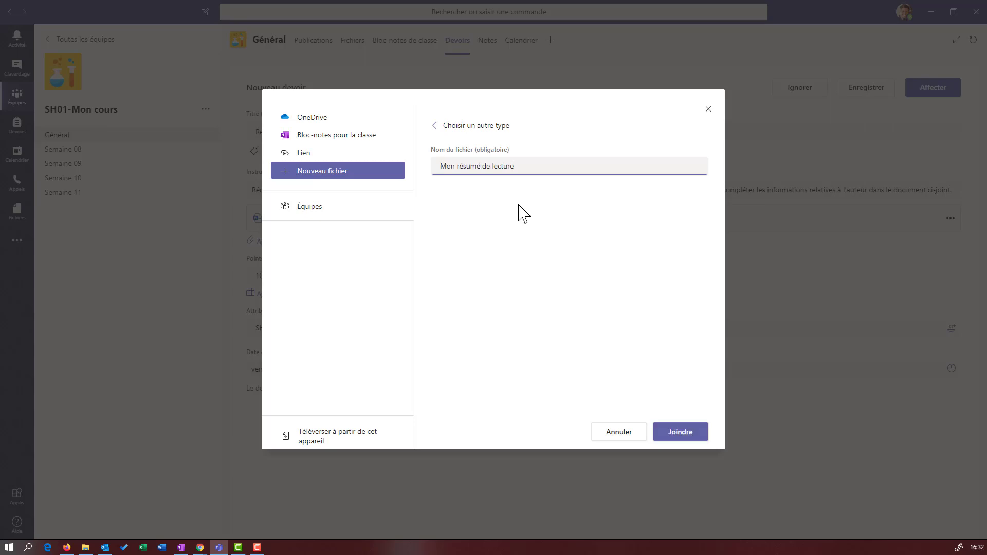
{"action": "left_click", "coordinate": [678, 433]}
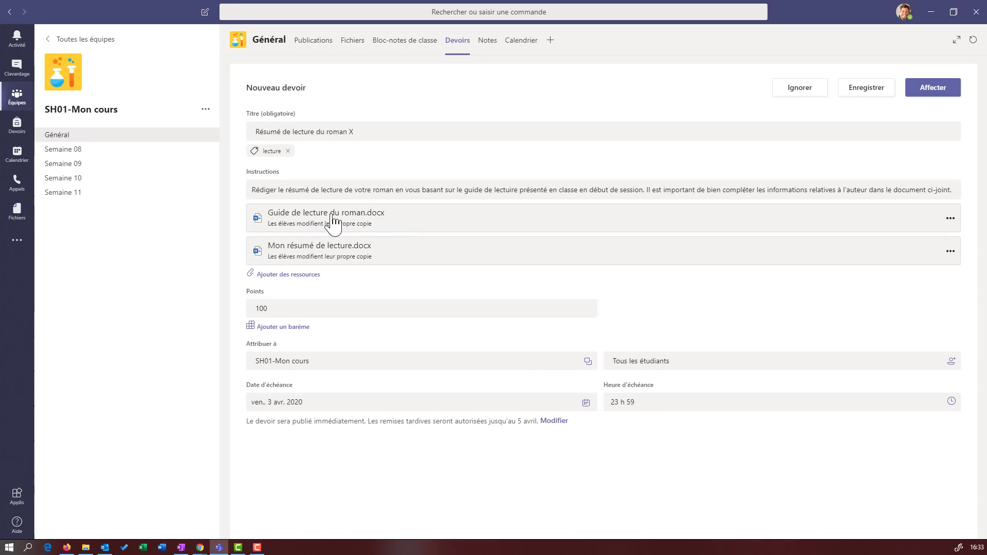
Step: Examine the fields for adding a web link as an assignment resource without attaching one
{"action": "left_click", "coordinate": [297, 278]}
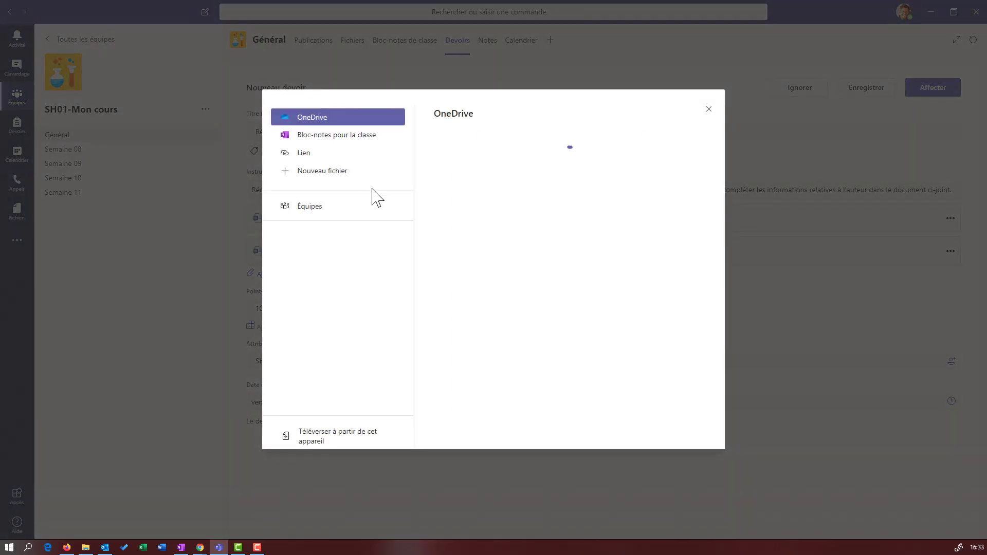
{"action": "left_click", "coordinate": [303, 154]}
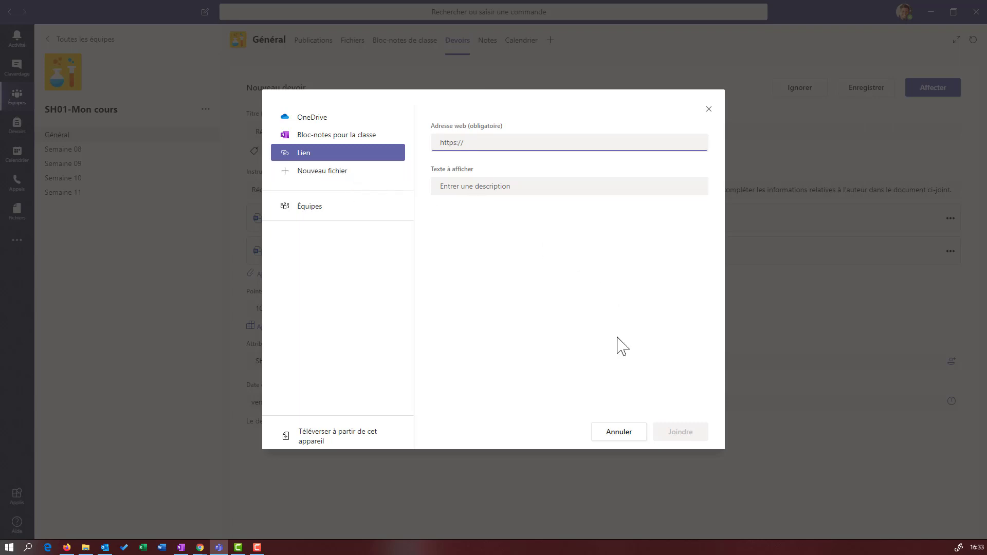
{"action": "left_click", "coordinate": [620, 441]}
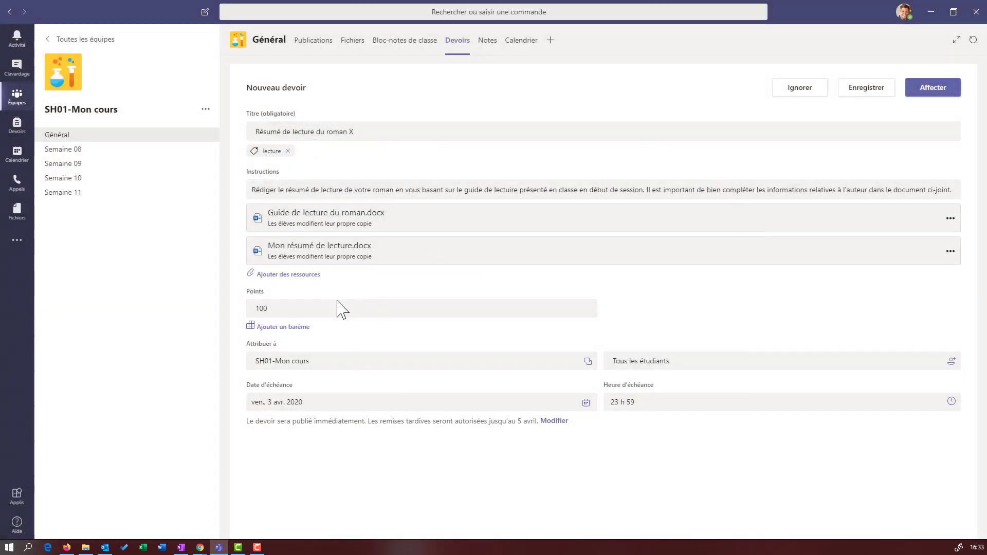
Step: Assign "Résumé de lecture du roman X" to the students of SH01-Mon cours
{"action": "left_click", "coordinate": [933, 88]}
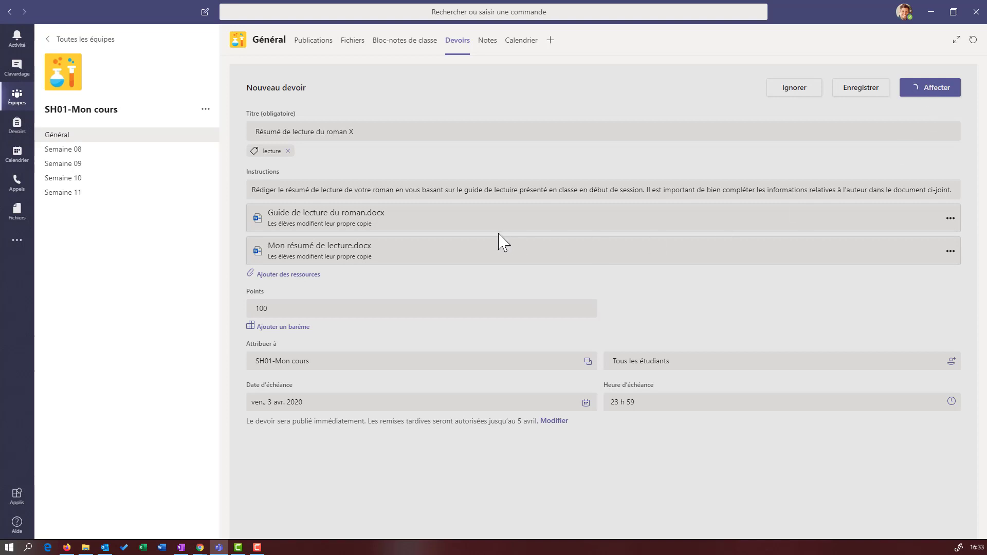